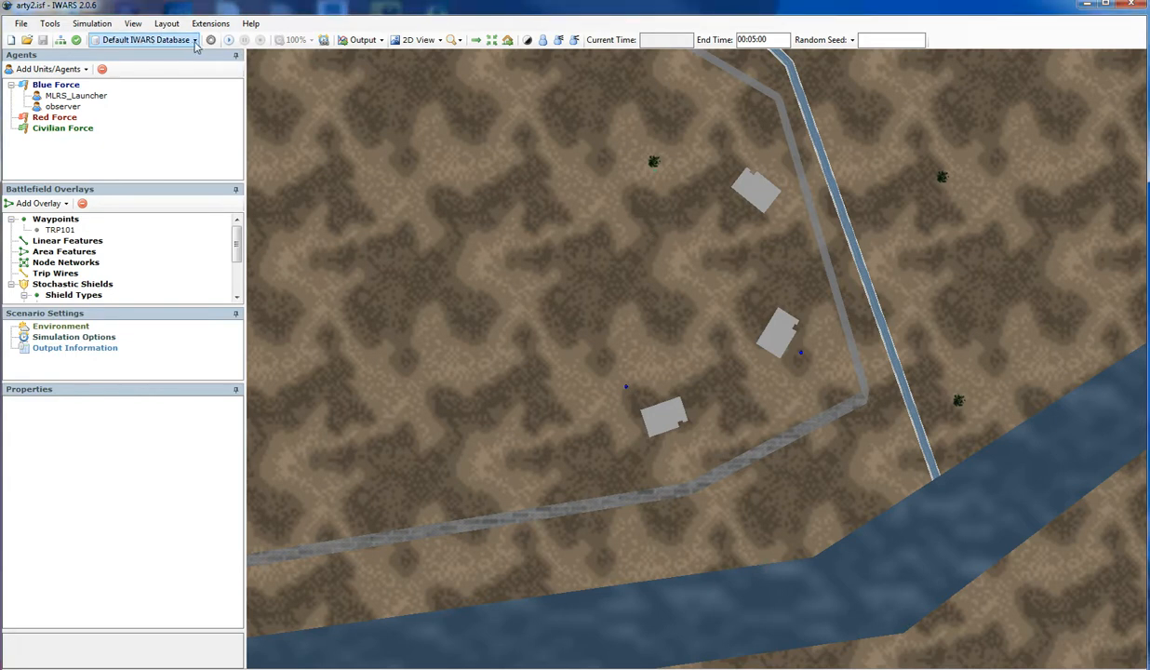
# - Launch the Database Editor and start saving a copy of the Default IWARS Database to the Desktop folder
pyautogui.click(195, 40)
pyautogui.click(189, 59)
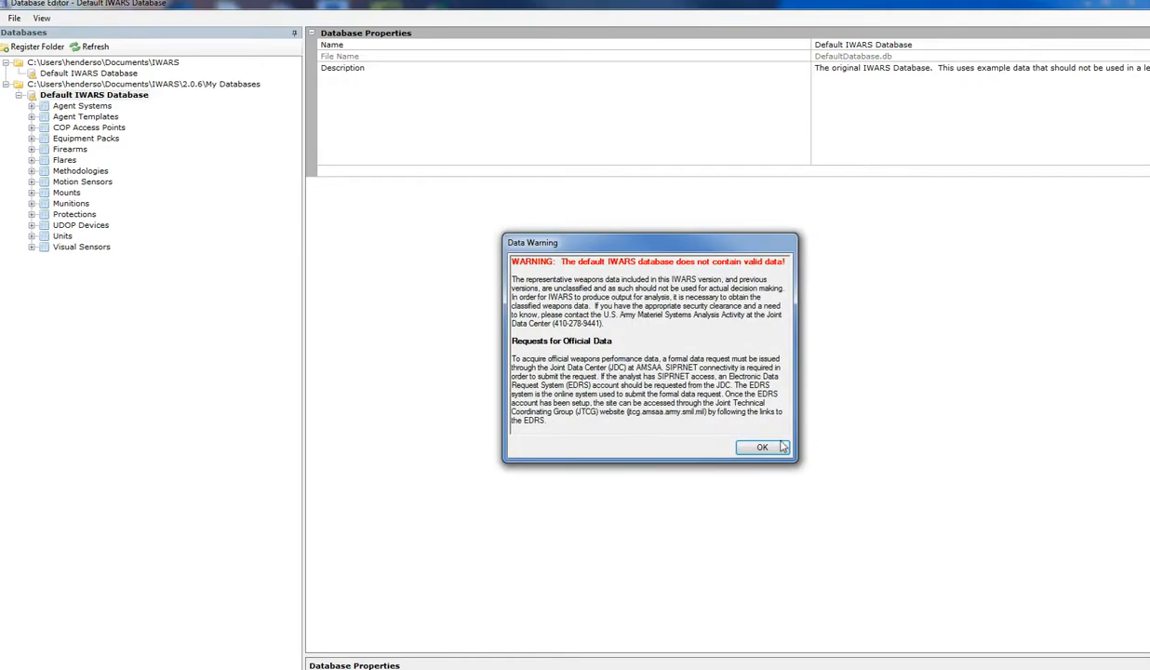
pyautogui.click(763, 447)
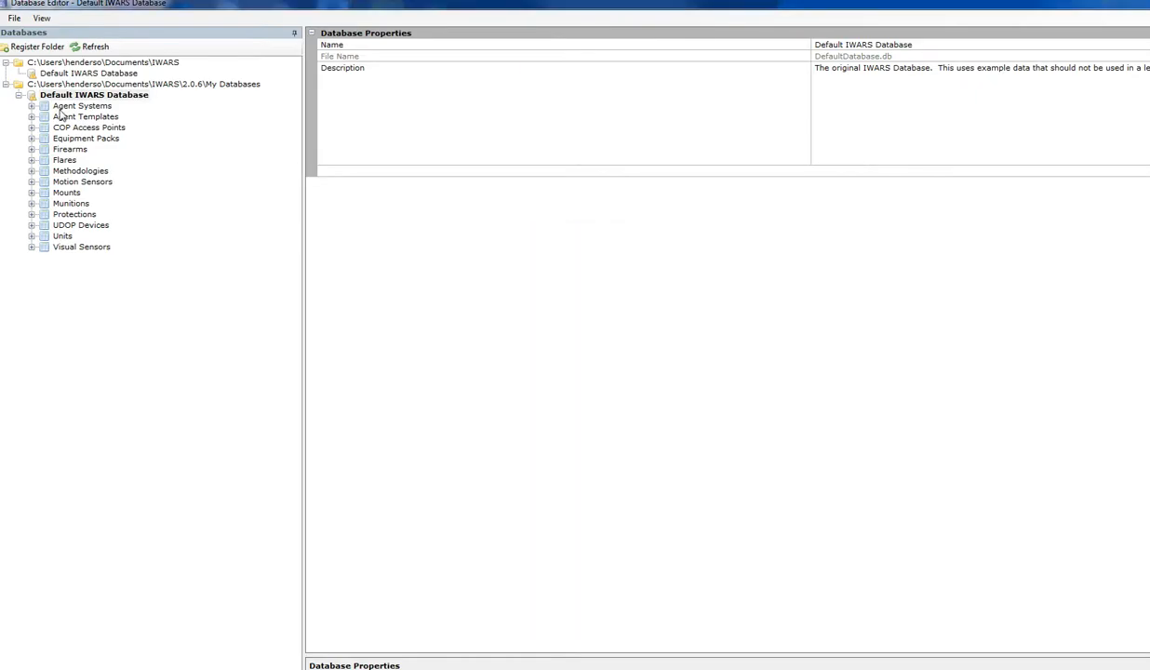
pyautogui.rightClick(105, 97)
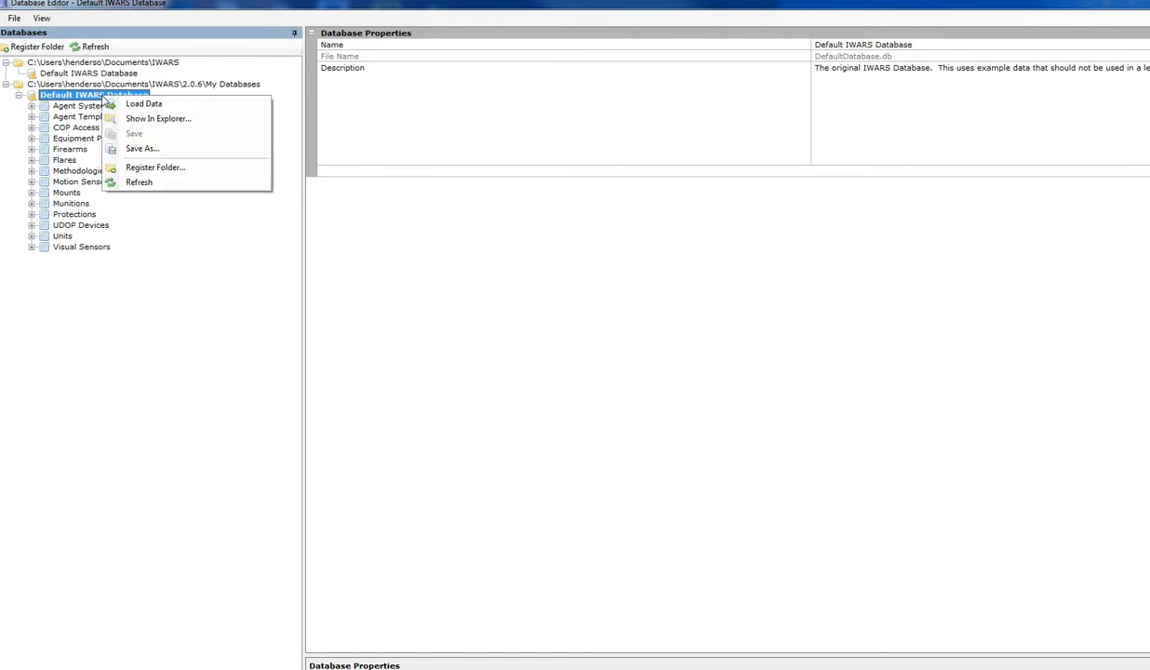
pyautogui.click(142, 149)
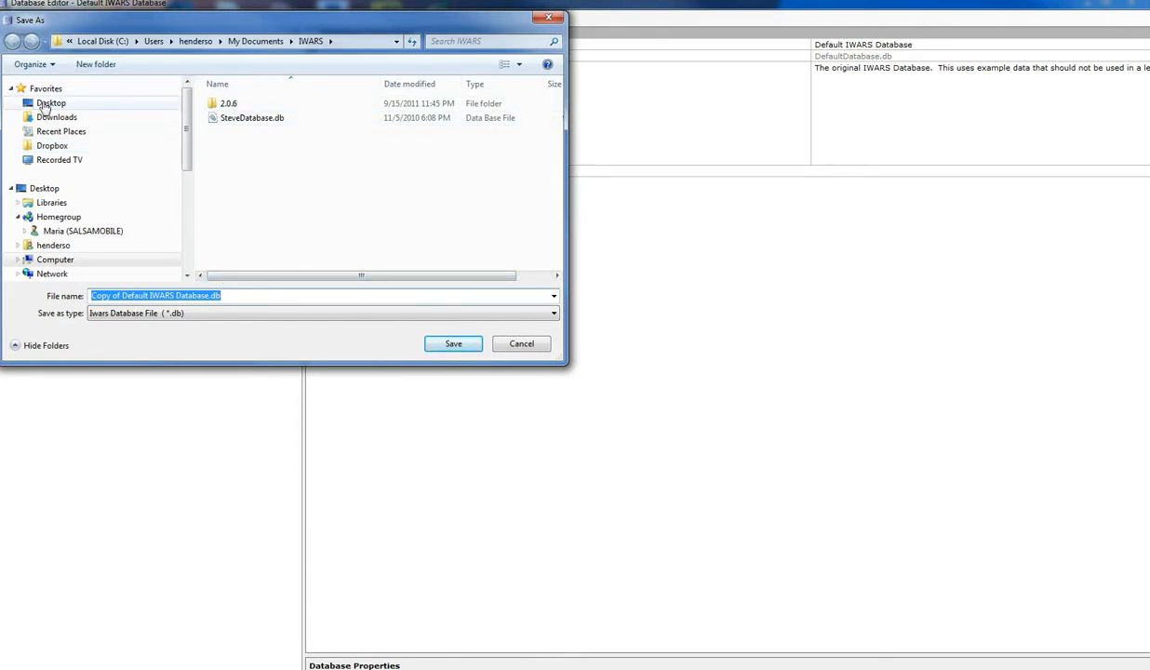
pyautogui.click(47, 103)
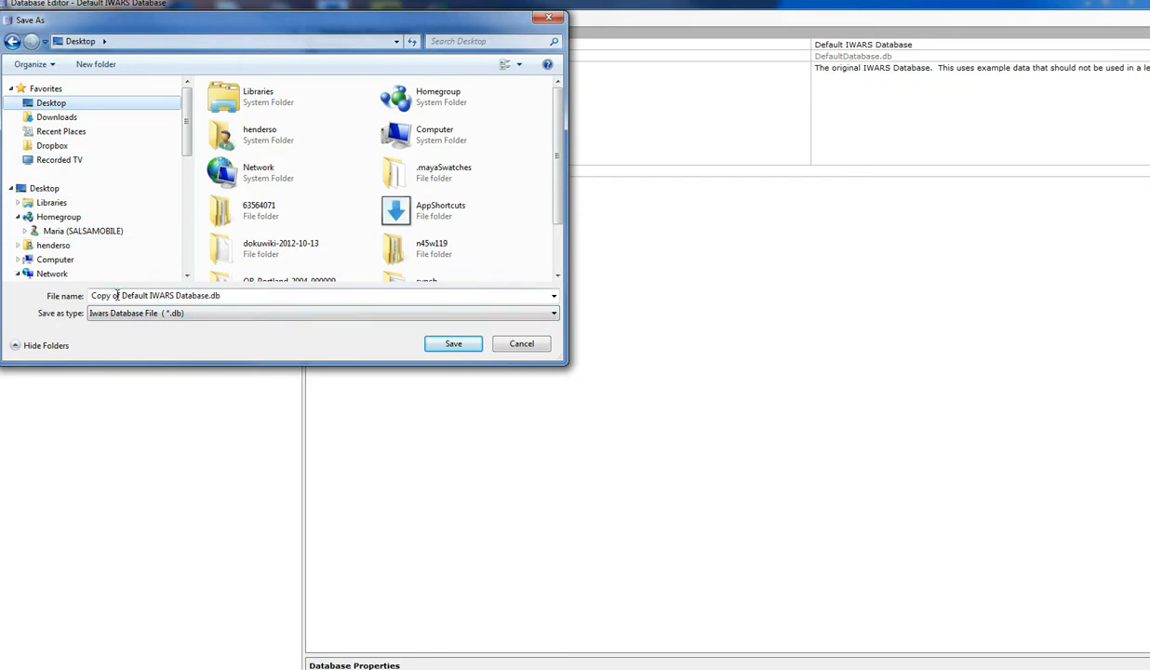
# - Name the database copy "Steves_IWARS Database.db" and save it
pyautogui.click(120, 295)
pyautogui.click(92, 295)
pyautogui.write('Steve')
pyautogui.doubleClick(122, 295)
pyautogui.hotkey('ctrl', 'shift', 'Right')
pyautogui.hotkey('ctrl', 'shift', 'Right')
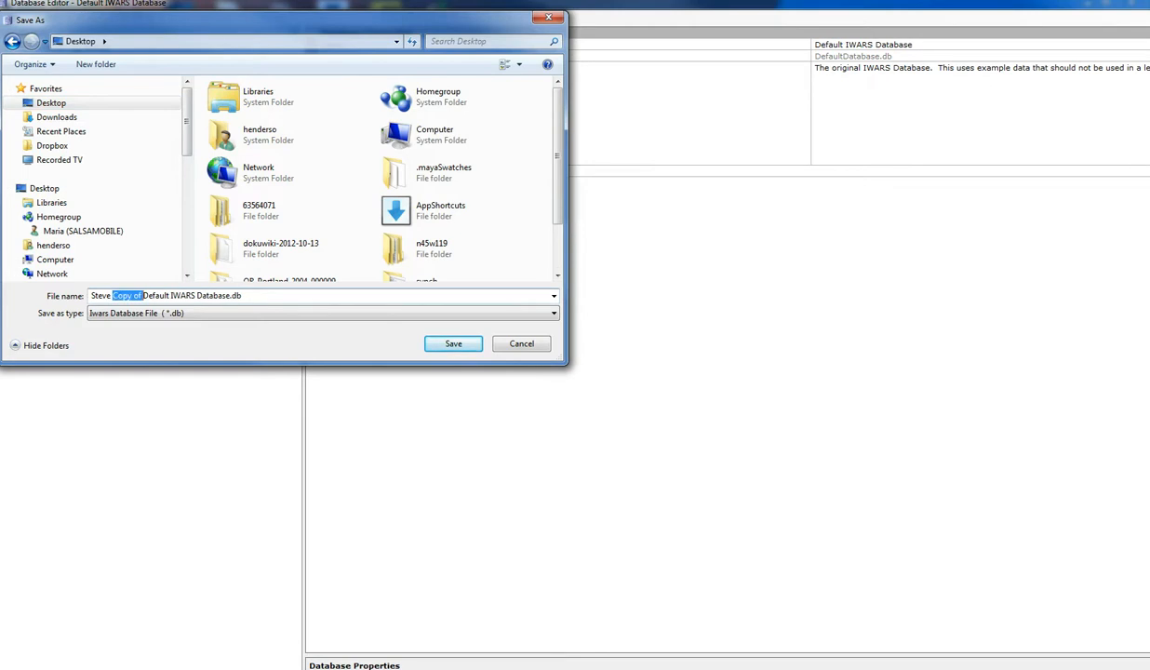
pyautogui.press('Delete')
pyautogui.press('BackSpace')
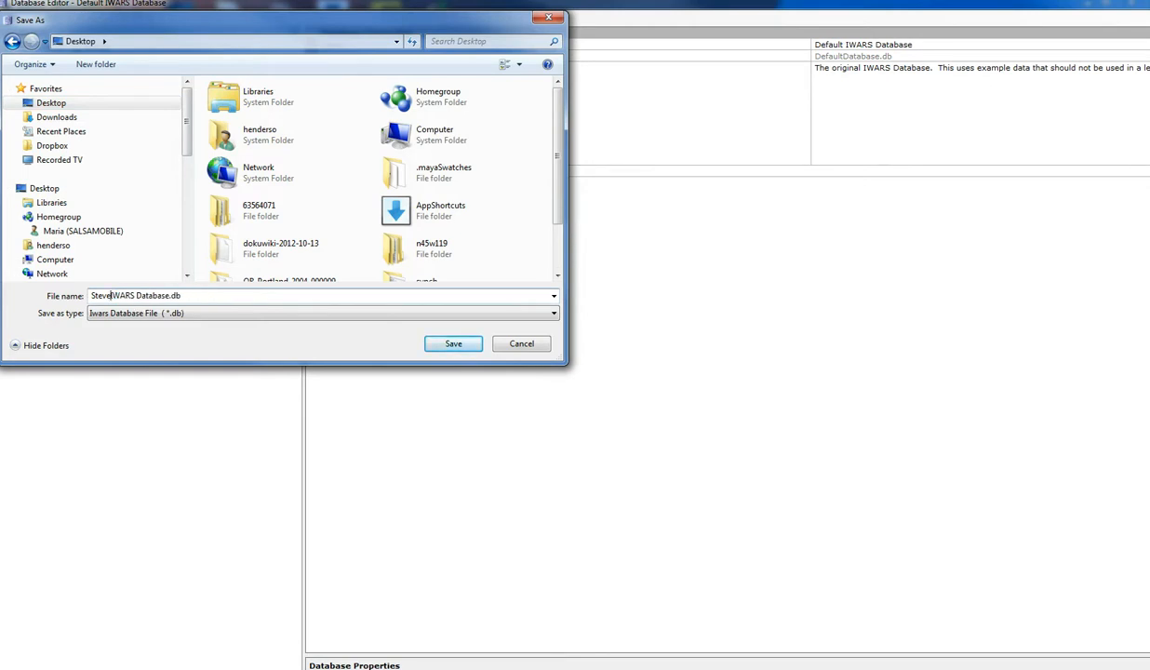
pyautogui.write('s_')
pyautogui.press('Return')
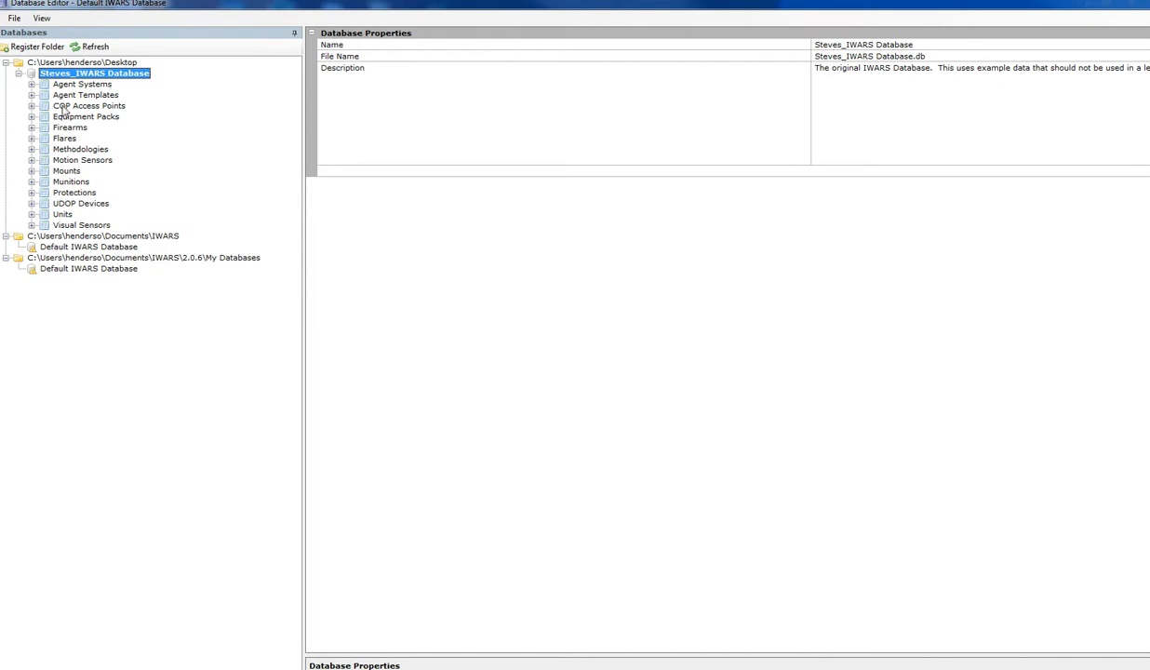
# - Set the Range50 of the M203 firearm to 22000 m in the copied database
pyautogui.click(31, 128)
pyautogui.click(76, 173)
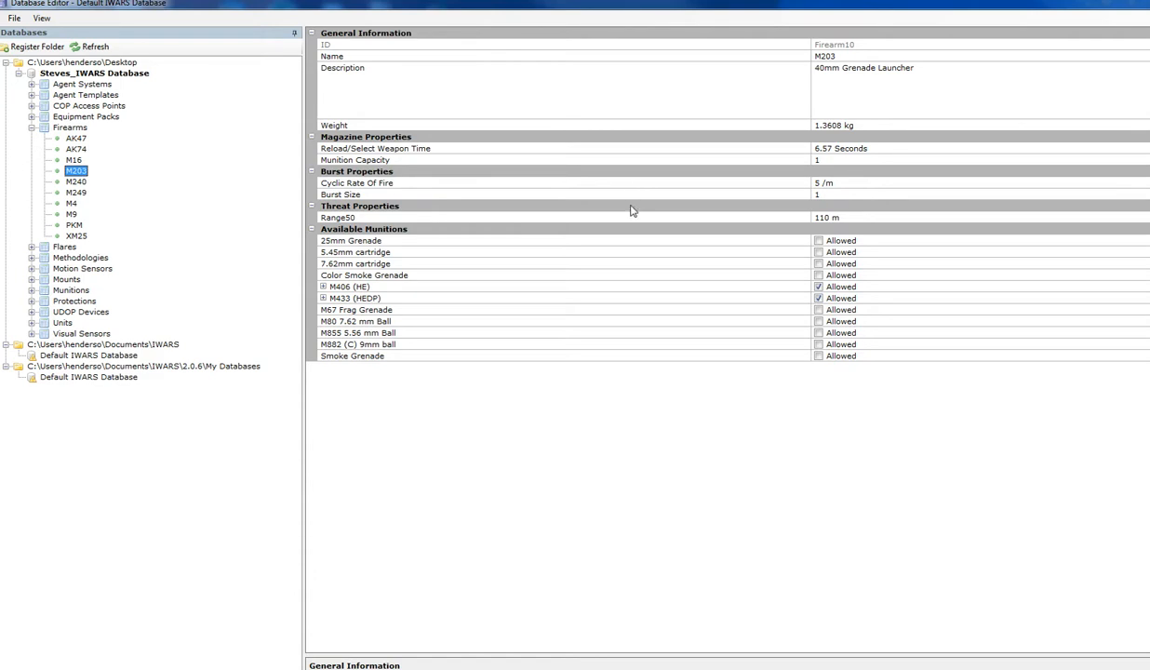
pyautogui.click(333, 218)
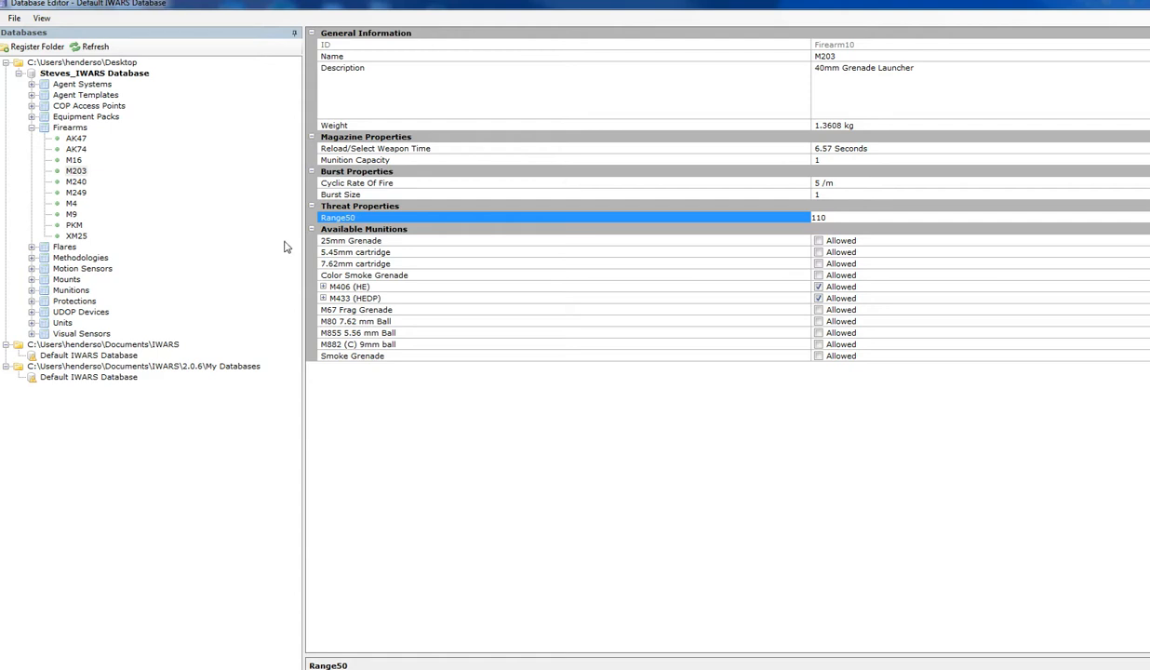
pyautogui.click(819, 214)
pyautogui.write('22000')
# - Set the maximum range of the M203's M433 (HEDP) munition to 22000 m
pyautogui.click(323, 287)
pyautogui.click(323, 288)
pyautogui.click(323, 288)
pyautogui.click(322, 298)
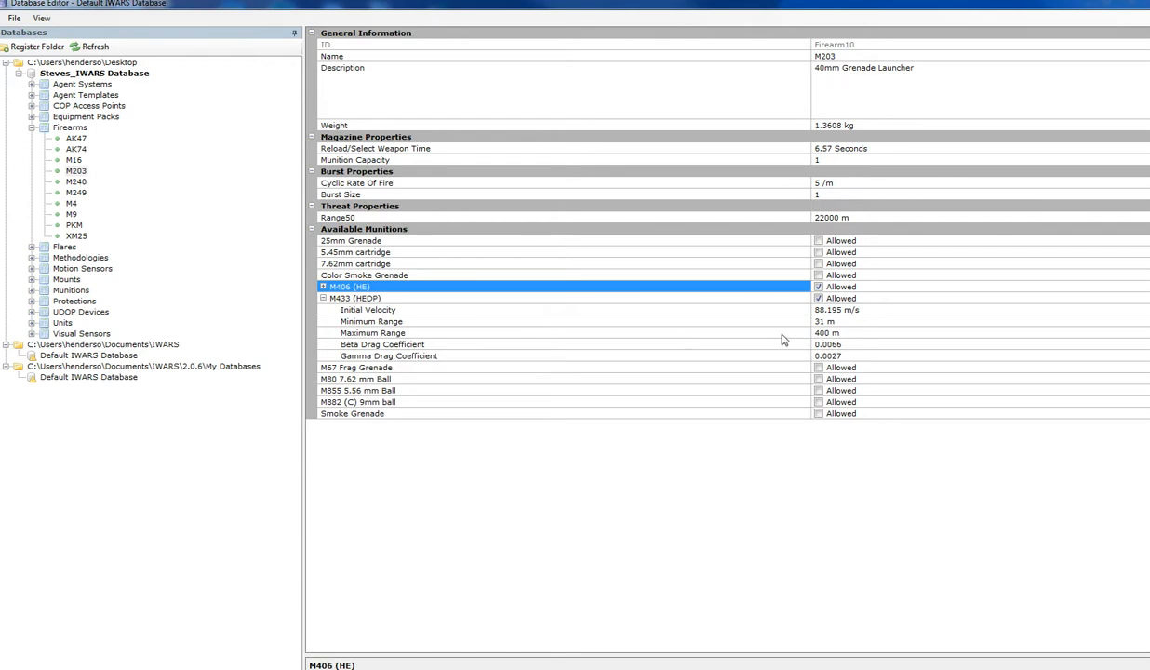
pyautogui.click(523, 332)
pyautogui.write('22000')
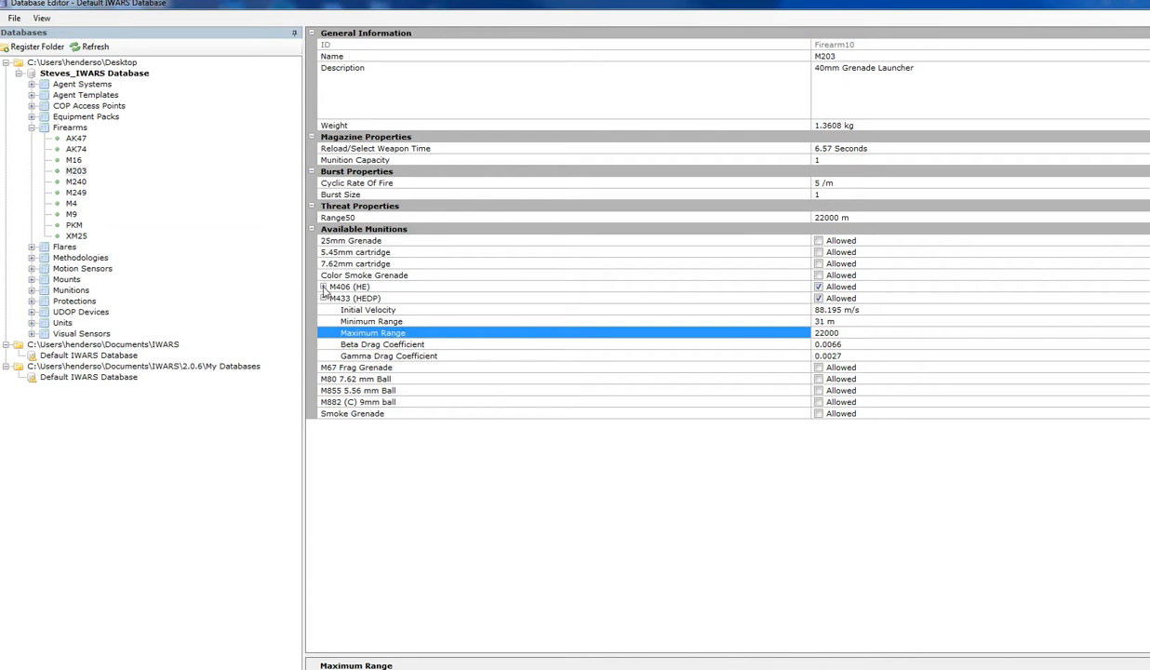
# - Set the maximum range of the M203's M406 (HE) munition to 22000 m
pyautogui.click(322, 286)
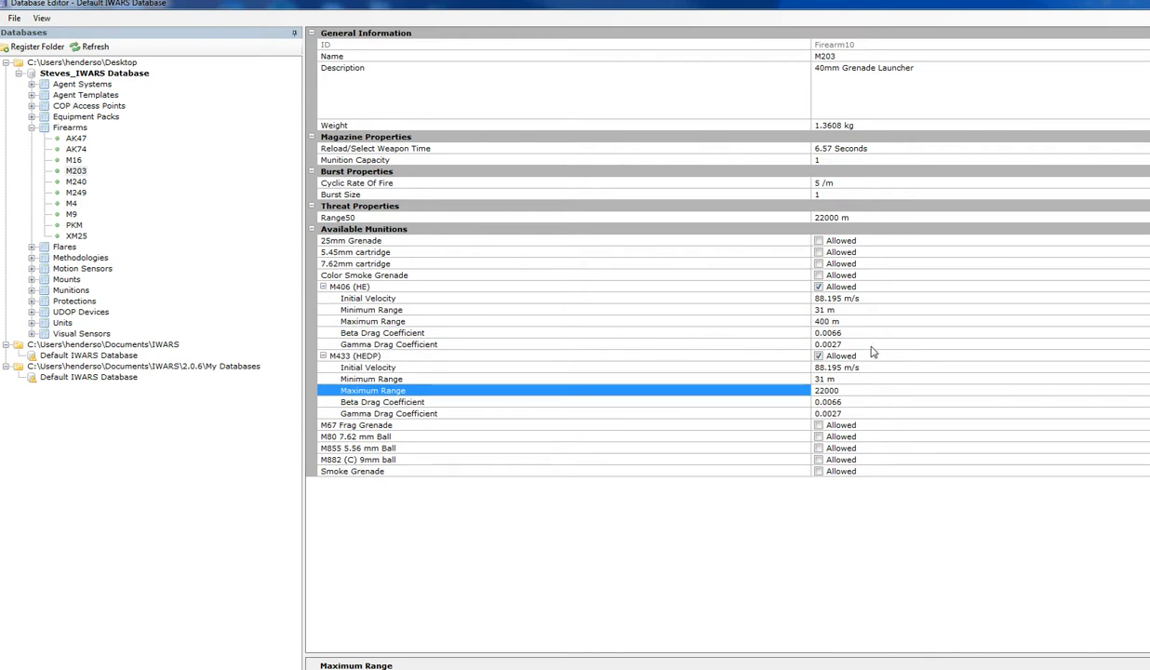
pyautogui.click(818, 321)
pyautogui.press('BackSpace')
pyautogui.press('BackSpace')
pyautogui.press('BackSpace')
pyautogui.write('22000')
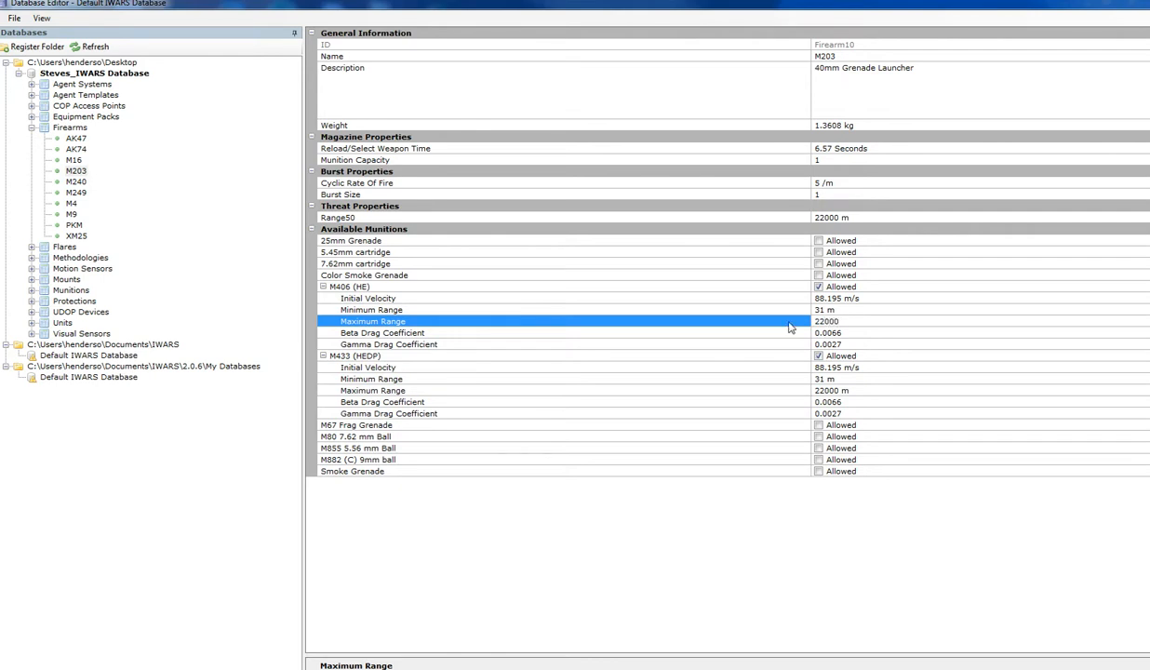
# - Close the Database Editor, saving the changes with a change-log note about the changed 203 ammo
pyautogui.click(15, 20)
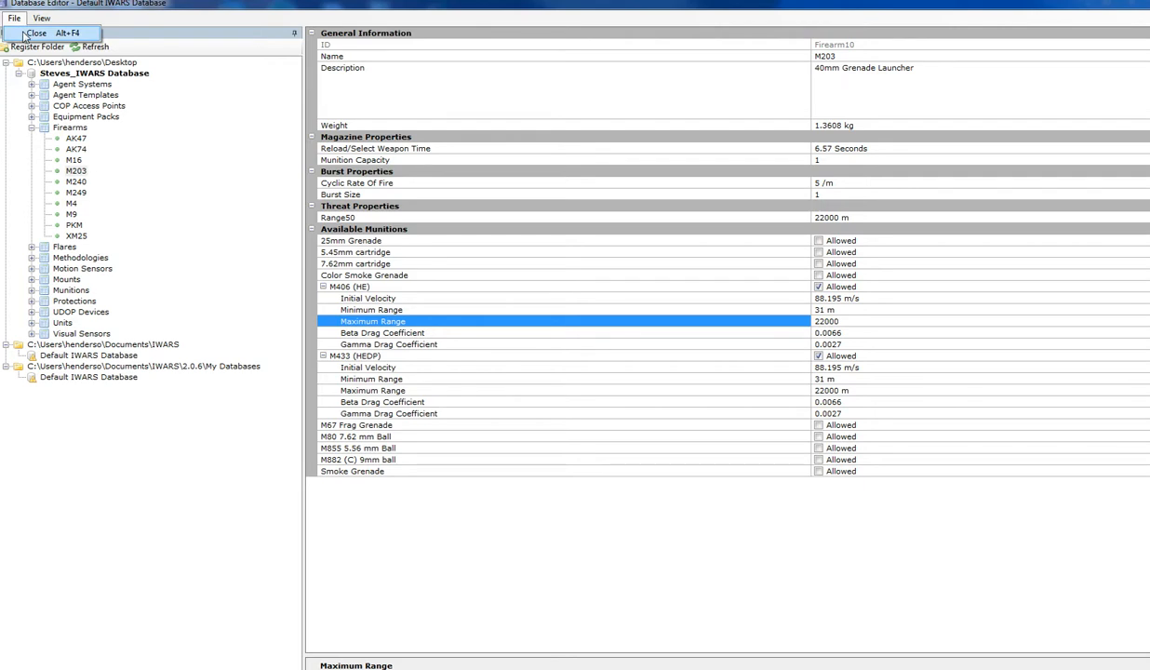
pyautogui.click(34, 33)
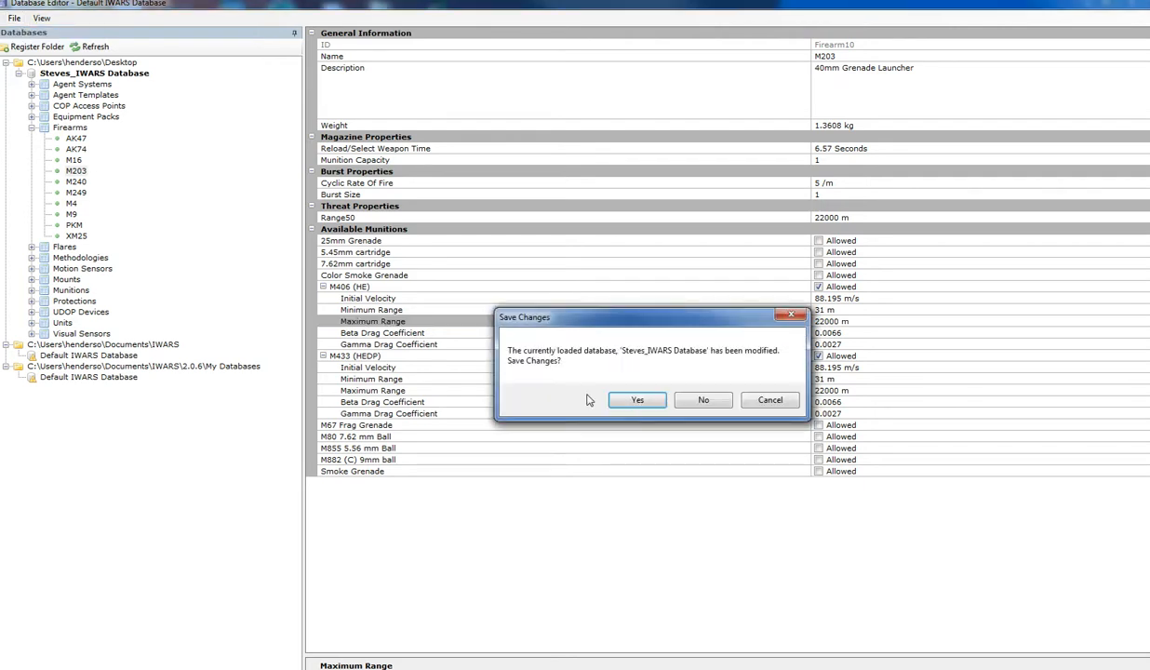
pyautogui.moveTo(604, 322); pyautogui.dragTo(535, 230)
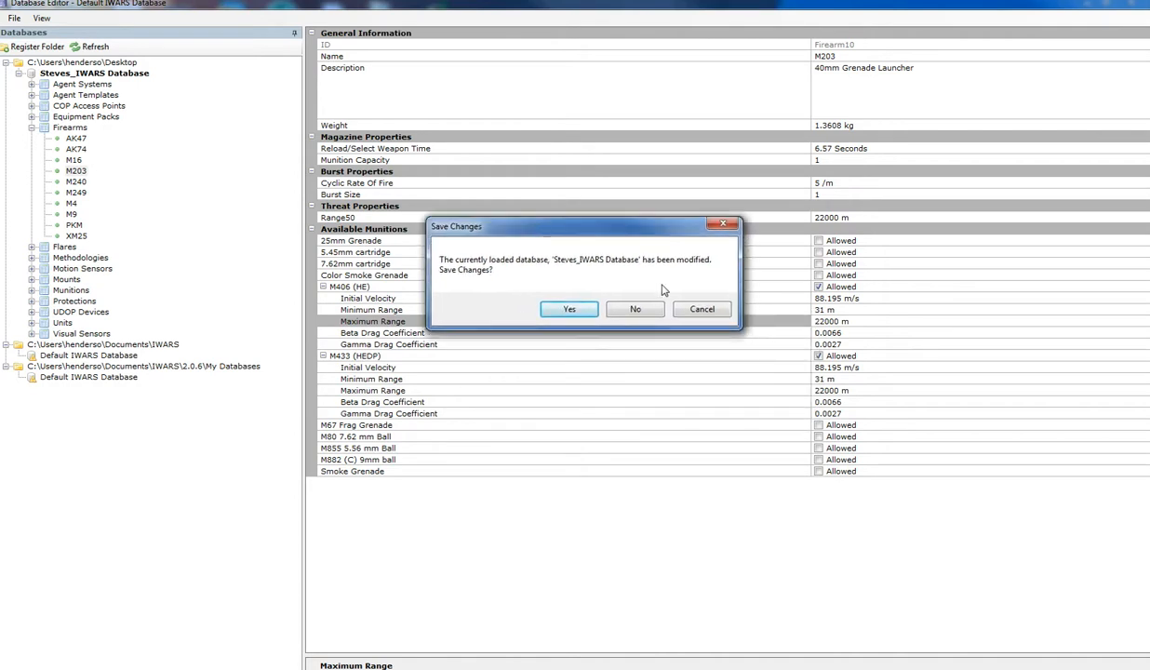
pyautogui.click(570, 310)
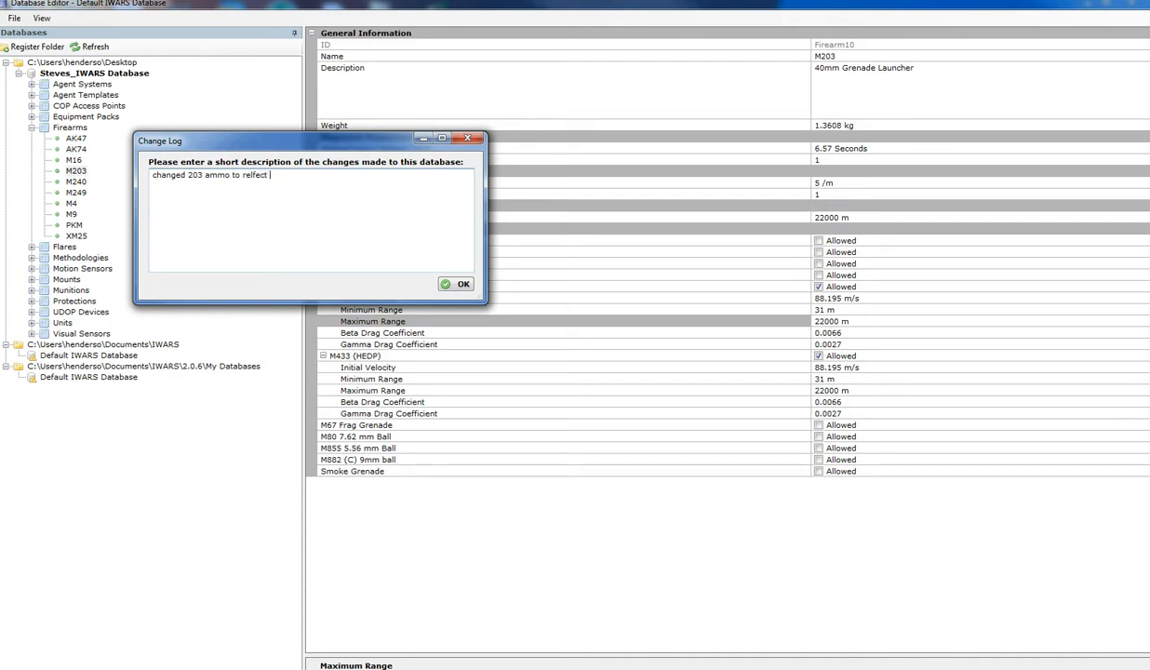
pyautogui.click(458, 284)
# - Move the MLRS_Launcher agent far southeast across the map, to about (63636, 13288) near the green vegetation area
pyautogui.scroll(-5, 746, 407)
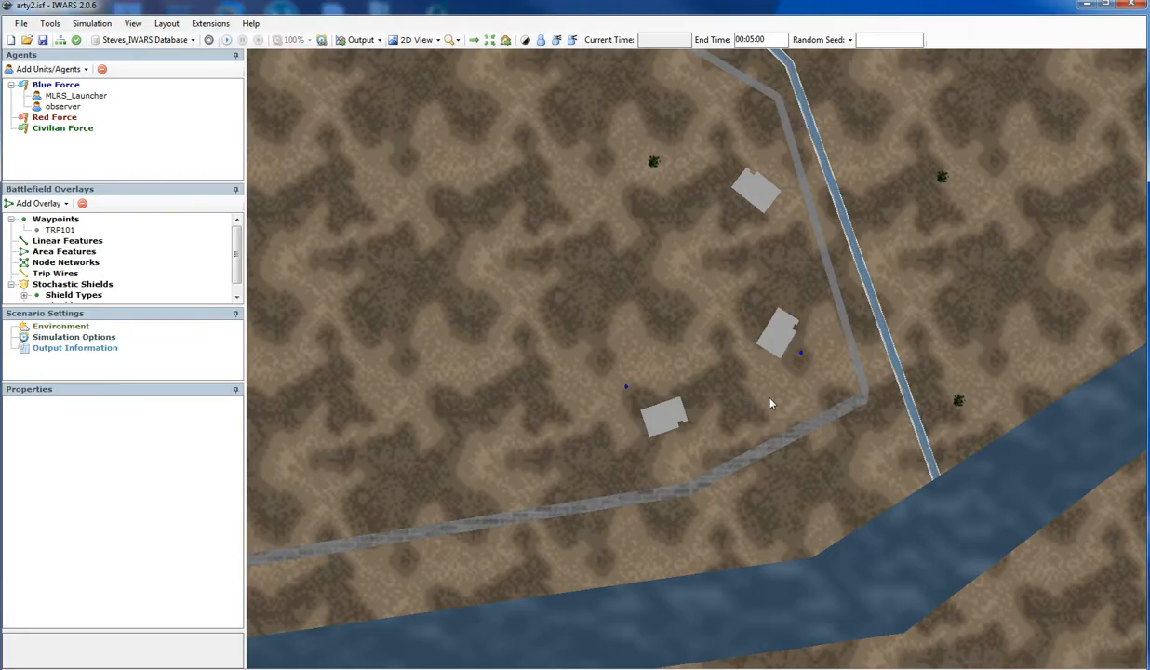
pyautogui.scroll(1, 777, 381)
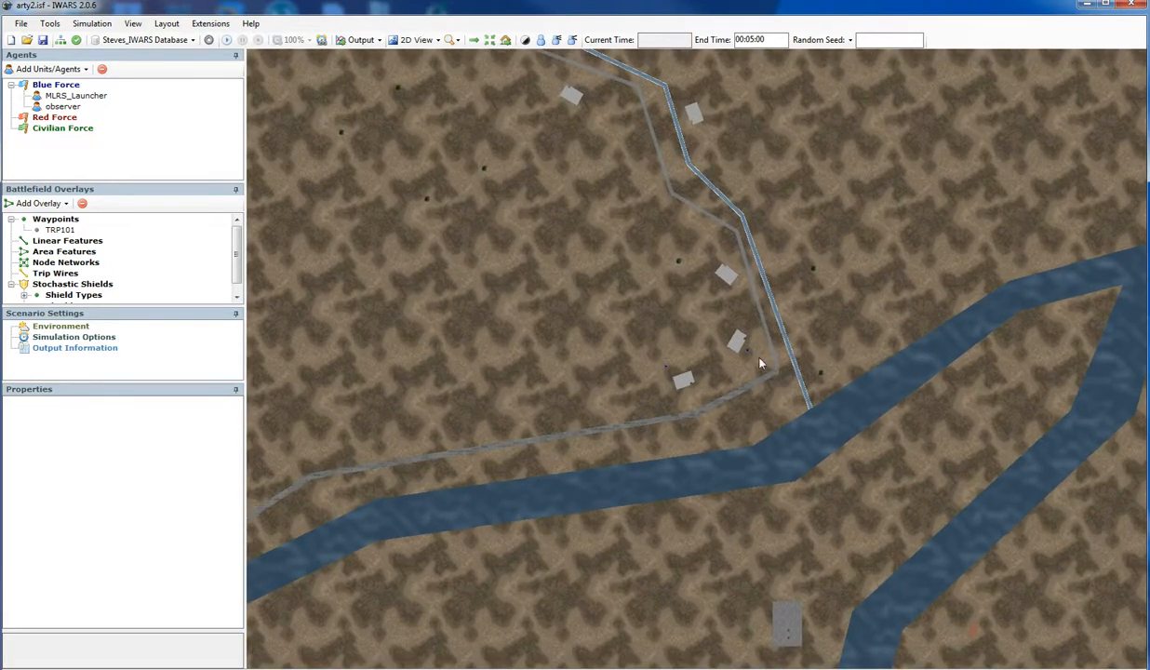
pyautogui.click(747, 353)
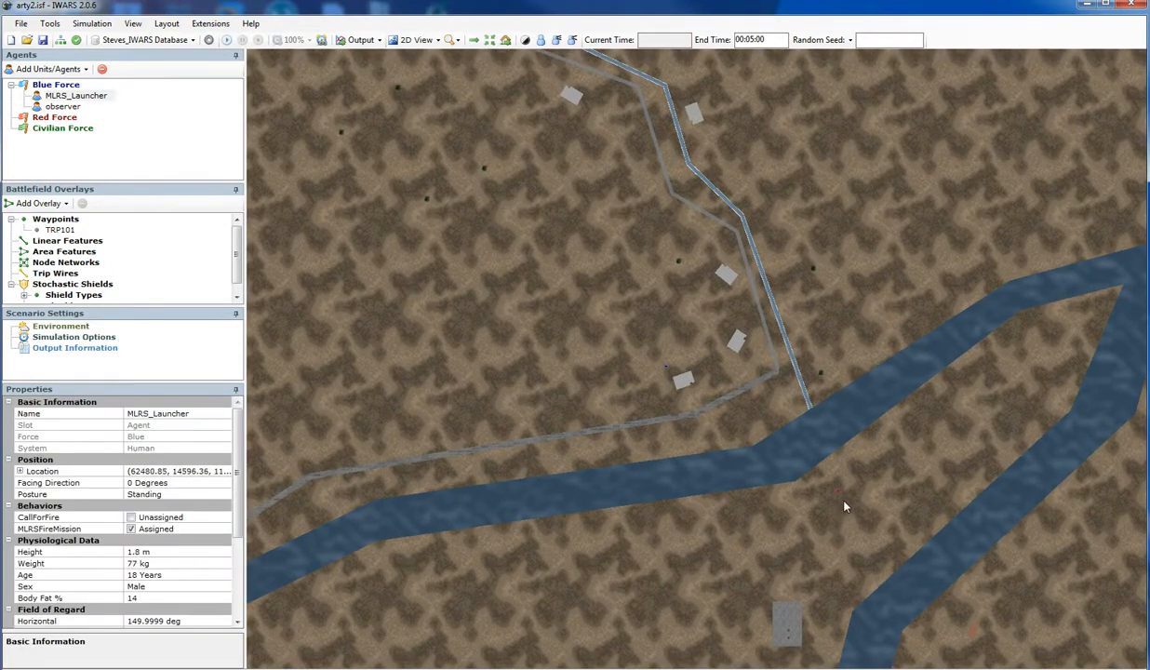
pyautogui.moveTo(1008, 603); pyautogui.dragTo(1009, 602)
pyautogui.scroll(3, 970, 514)
pyautogui.scroll(-4, 930, 558)
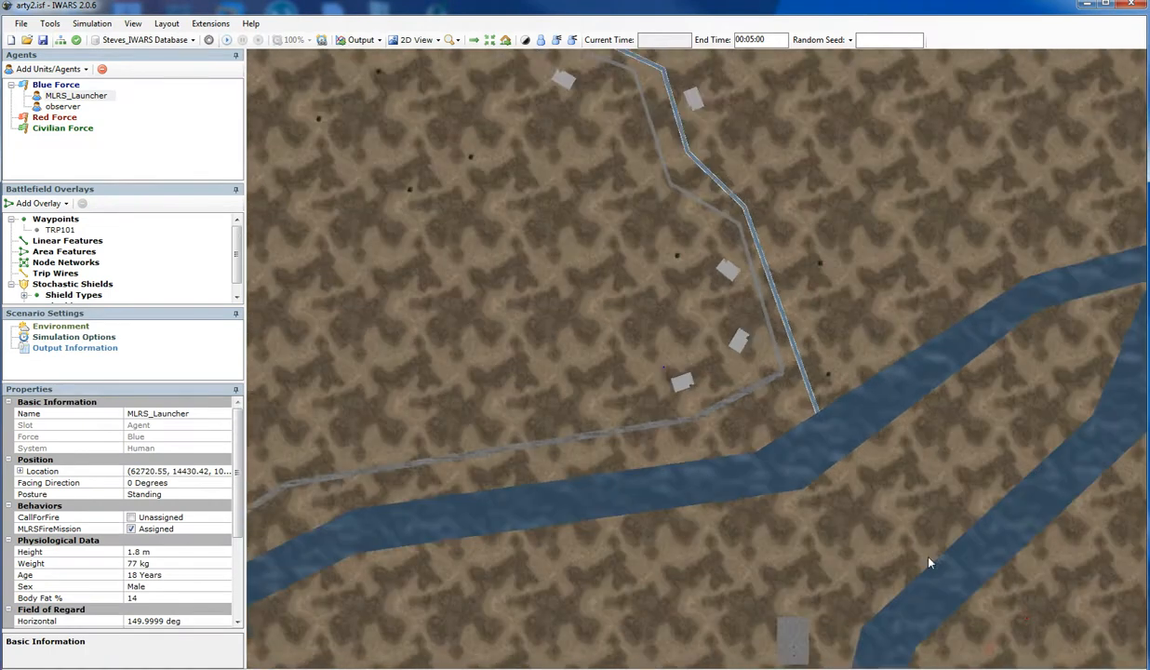
pyautogui.moveTo(875, 543); pyautogui.dragTo(493, 262)
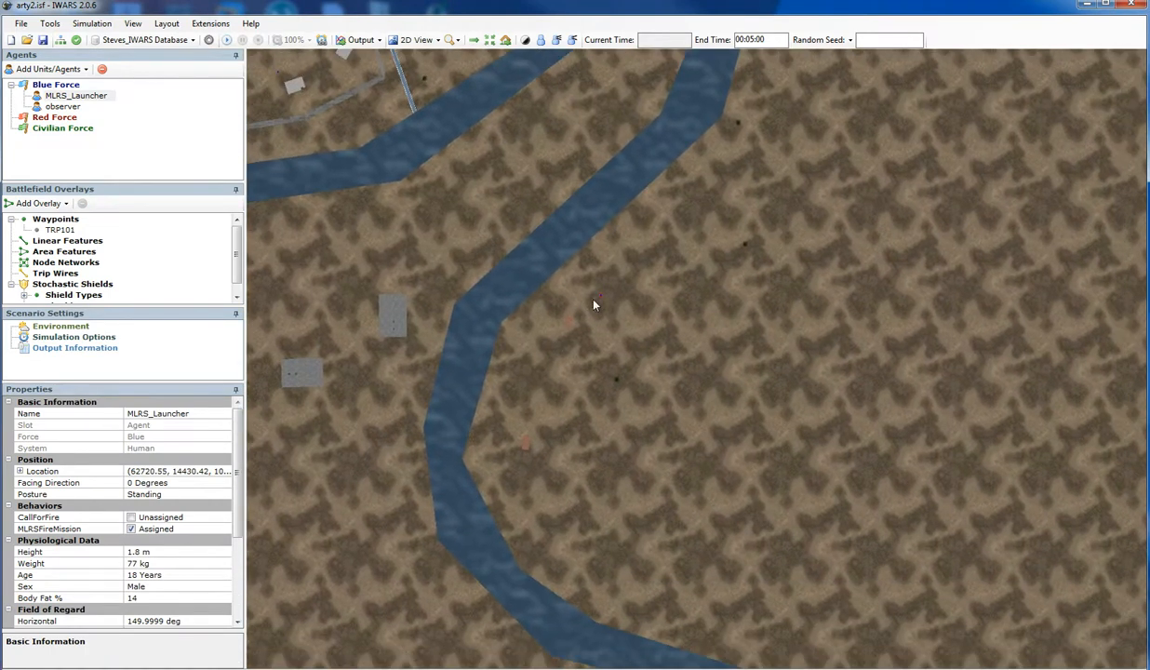
pyautogui.moveTo(602, 300); pyautogui.dragTo(1017, 449)
pyautogui.scroll(3, 895, 462)
pyautogui.scroll(-3, 919, 515)
pyautogui.moveTo(1023, 537); pyautogui.dragTo(865, 412)
pyautogui.scroll(4, 821, 446)
pyautogui.scroll(-6, 853, 517)
pyautogui.moveTo(771, 347); pyautogui.dragTo(771, 376)
pyautogui.scroll(-3, 771, 386)
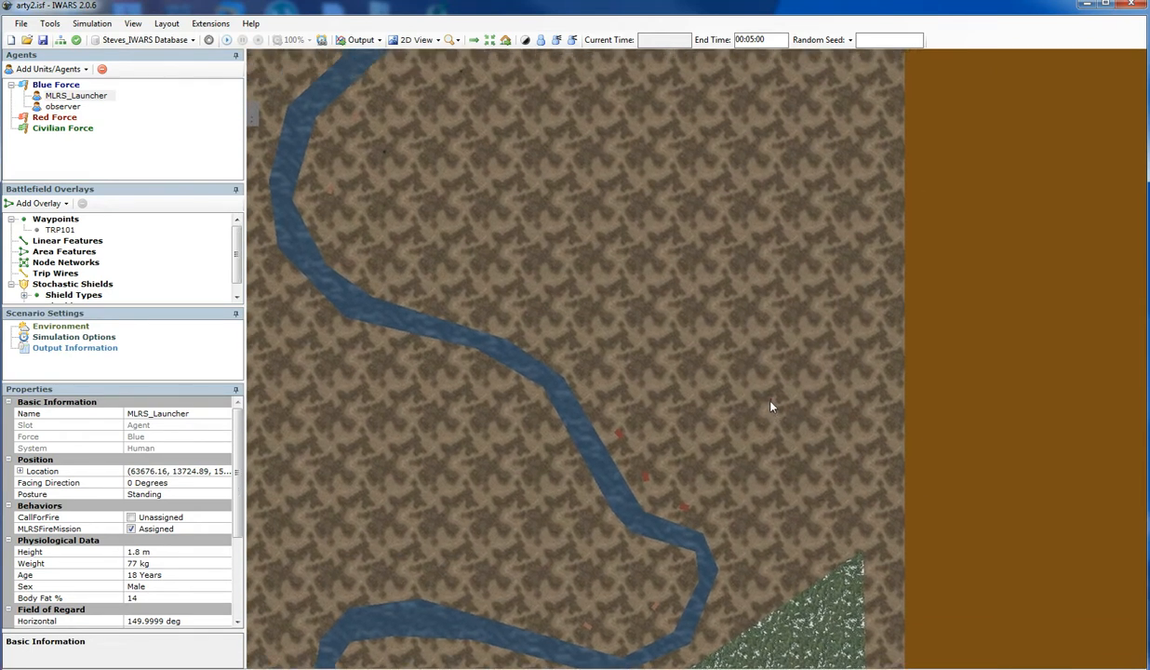
pyautogui.scroll(2, 784, 453)
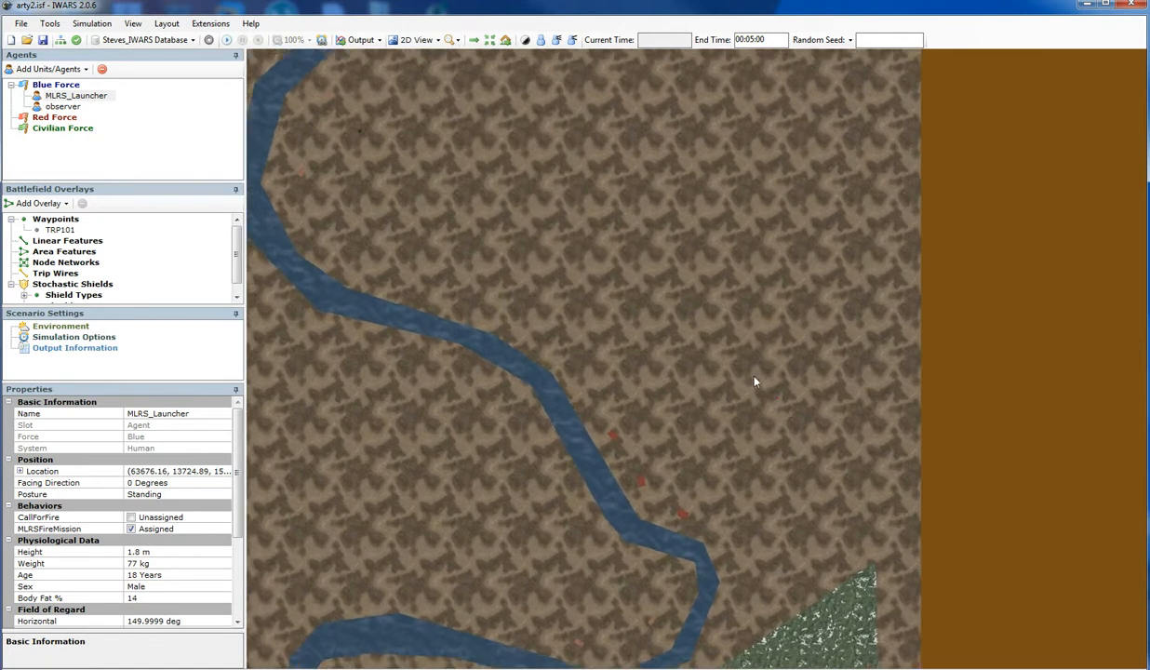
pyautogui.moveTo(779, 416)
pyautogui.mouseDown()
pyautogui.moveTo(780, 567)
pyautogui.moveTo(759, 608)
pyautogui.mouseUp()
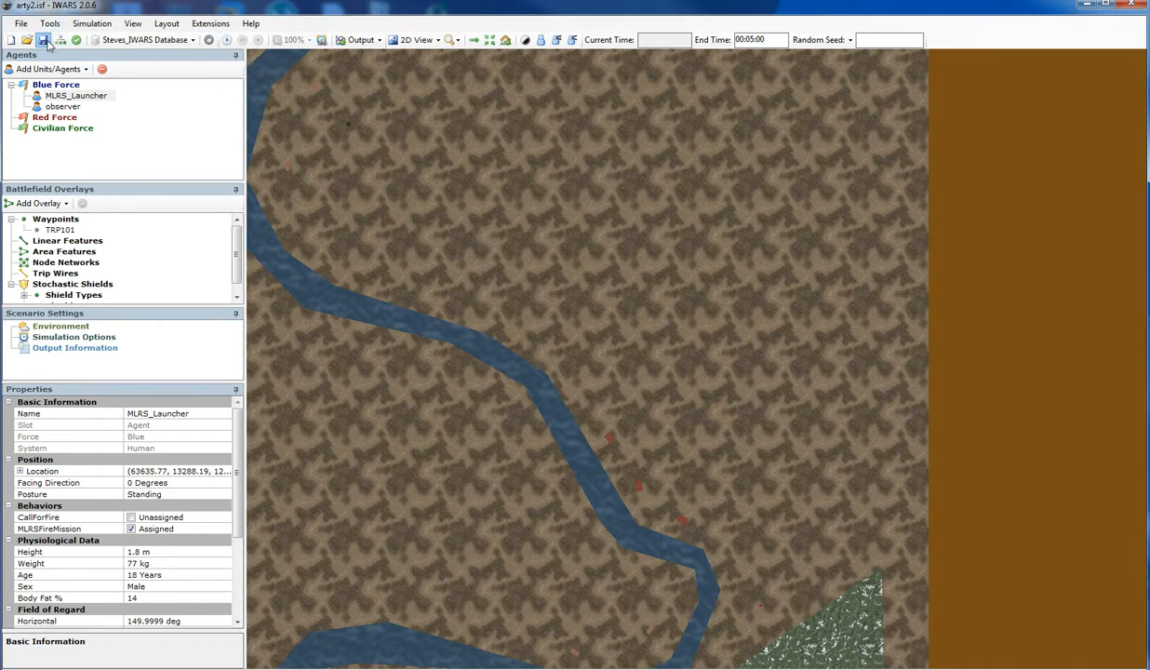
# - Run the simulation and view the terrain around the observer agent in 3D
pyautogui.click(226, 39)
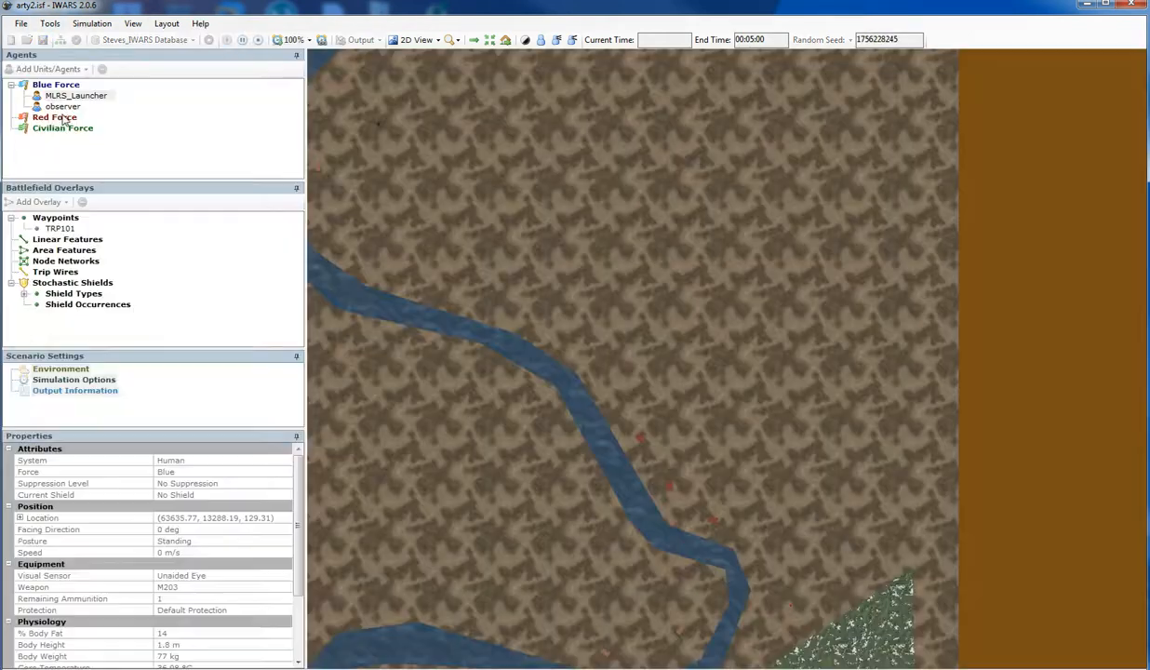
pyautogui.click(63, 106)
pyautogui.click(416, 39)
pyautogui.click(409, 73)
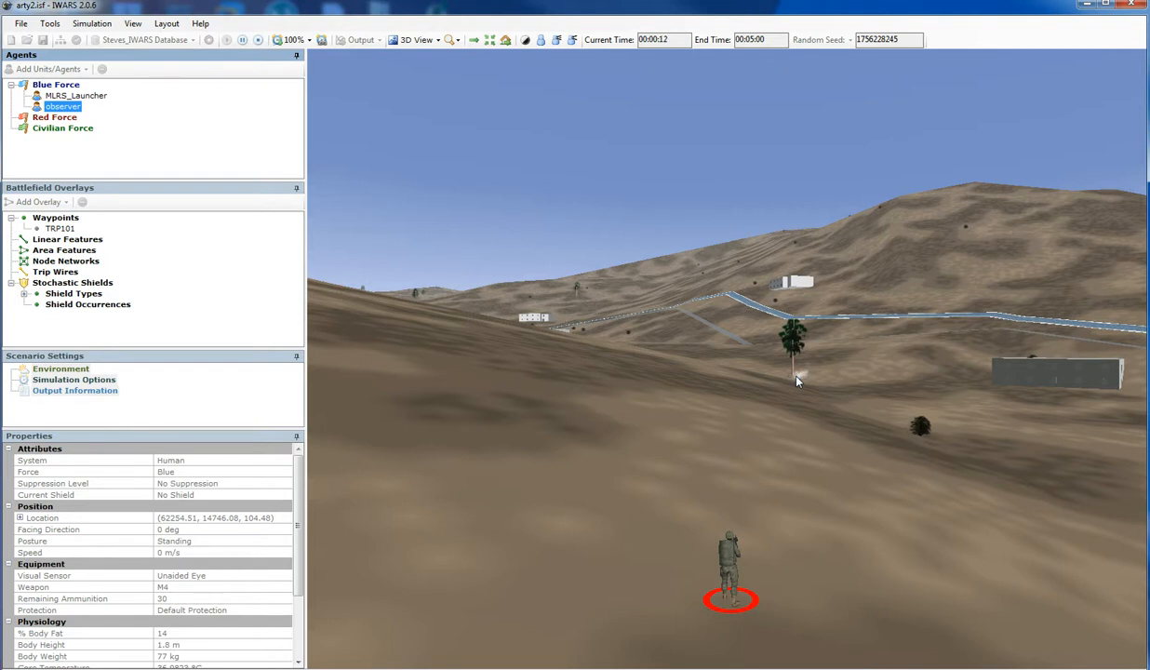
pyautogui.moveTo(796, 376); pyautogui.dragTo(734, 268)
pyautogui.moveTo(718, 406); pyautogui.dragTo(743, 440)
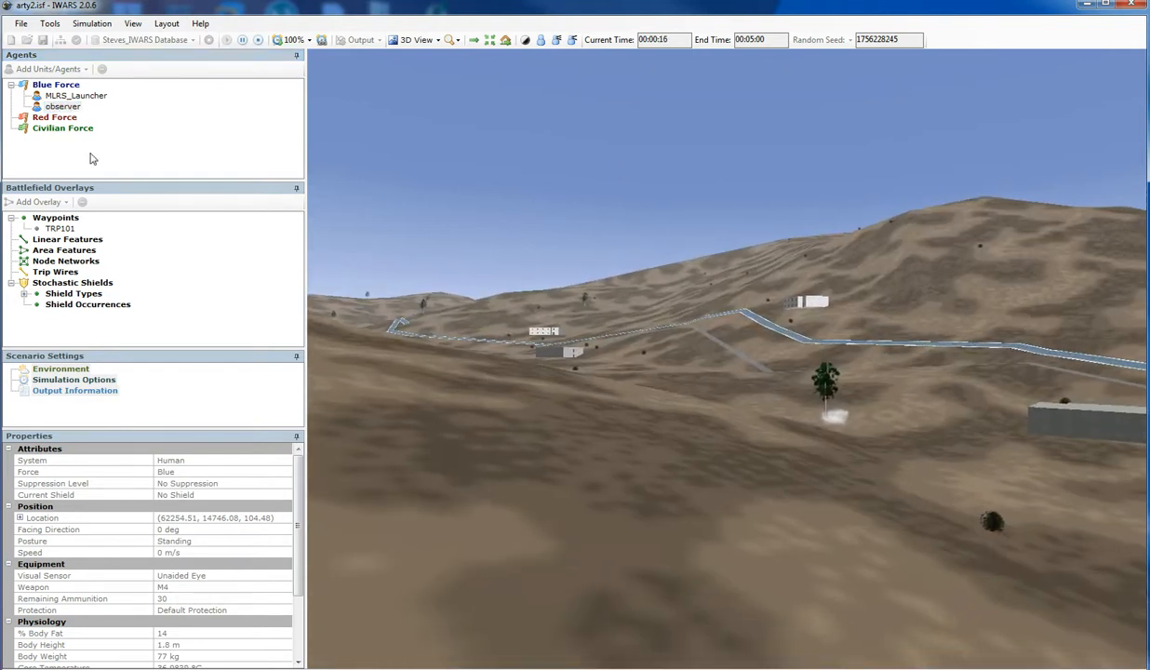
# - Examine the terrain around the MLRS_Launcher agent in 3D, then stop the simulation
pyautogui.doubleClick(71, 96)
pyautogui.moveTo(639, 467); pyautogui.dragTo(976, 376)
pyautogui.moveTo(792, 456); pyautogui.dragTo(741, 570)
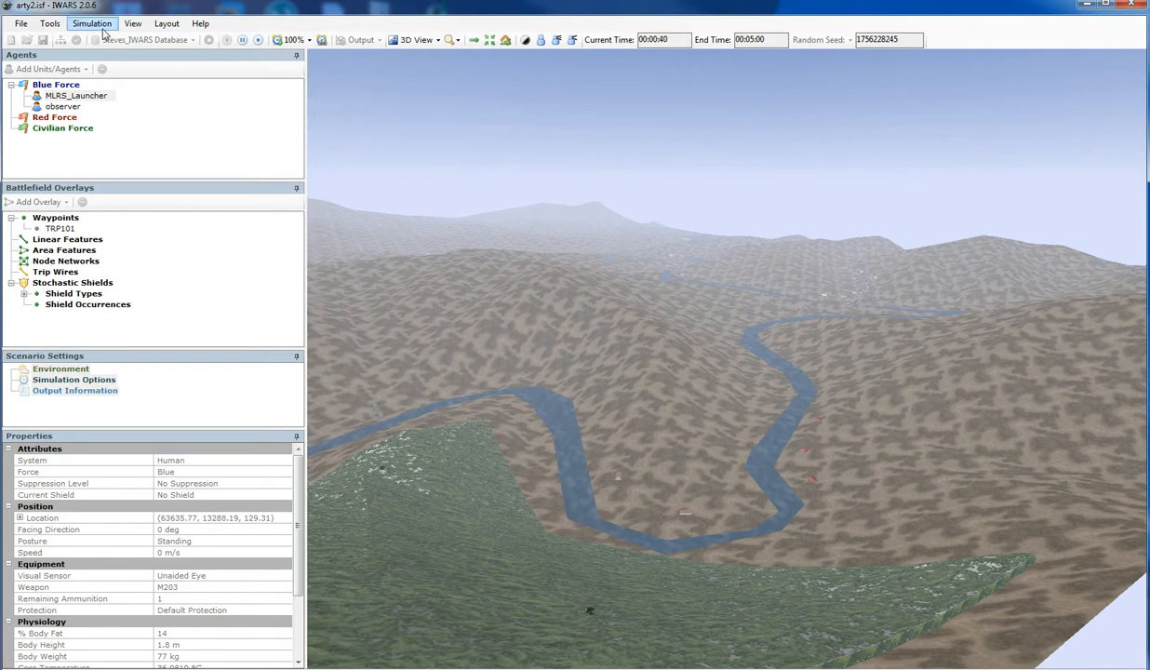
pyautogui.click(257, 39)
# - Reopen the Database Editor and display the M203 firearm's properties in Steves_IWARS Database
pyautogui.click(190, 40)
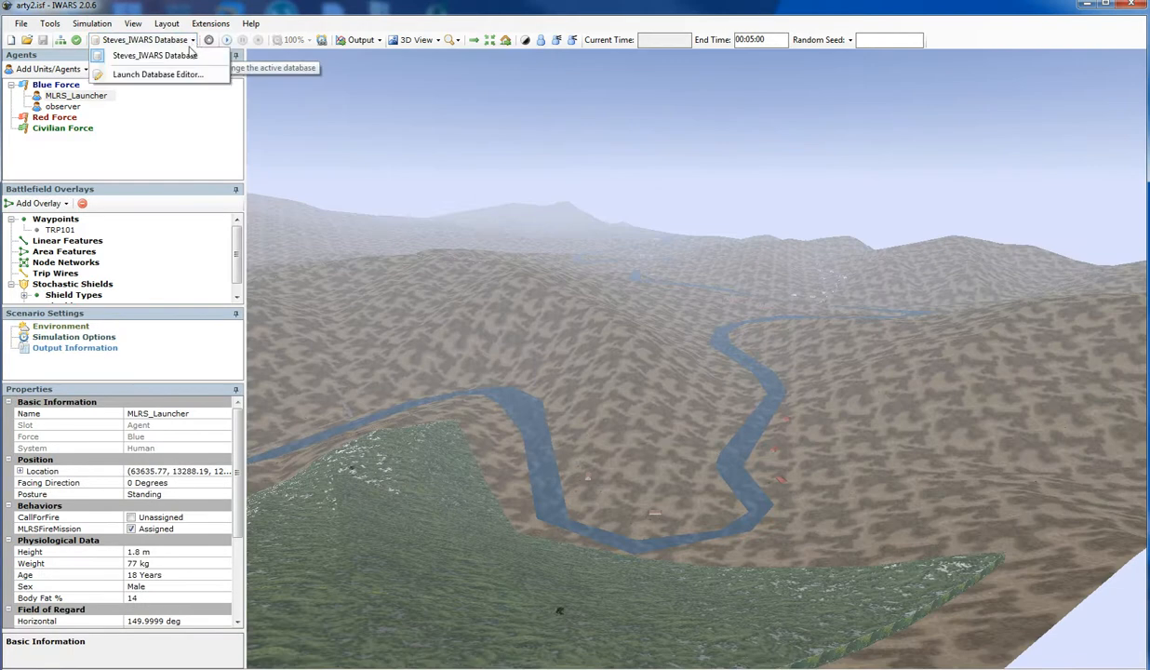
pyautogui.click(173, 76)
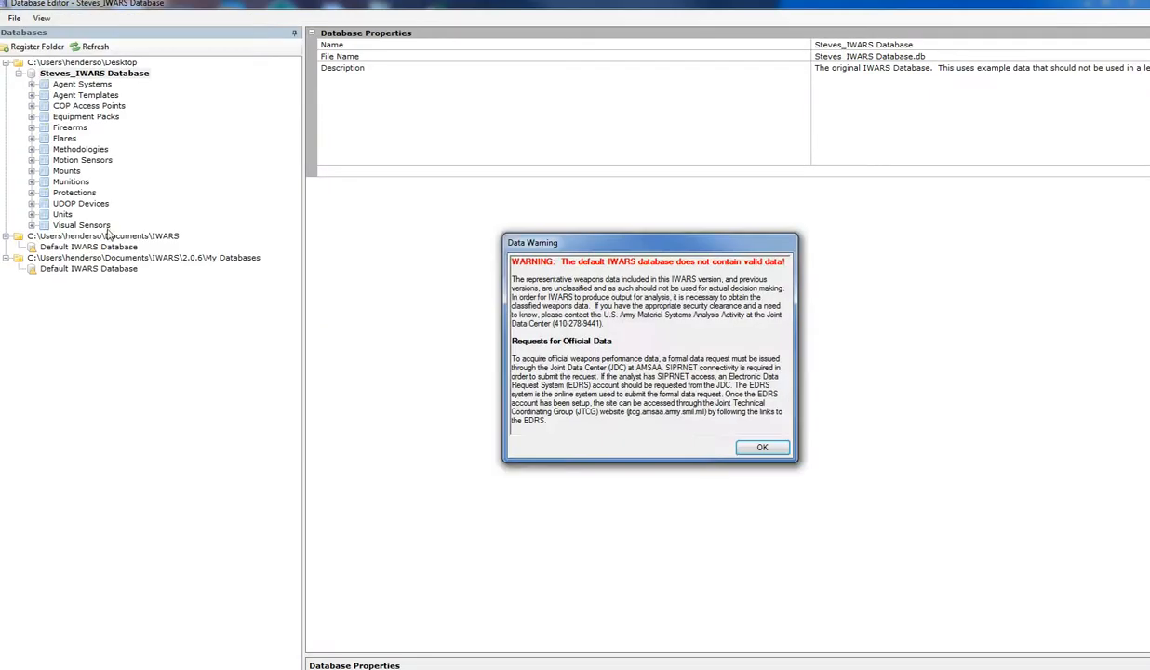
pyautogui.click(757, 448)
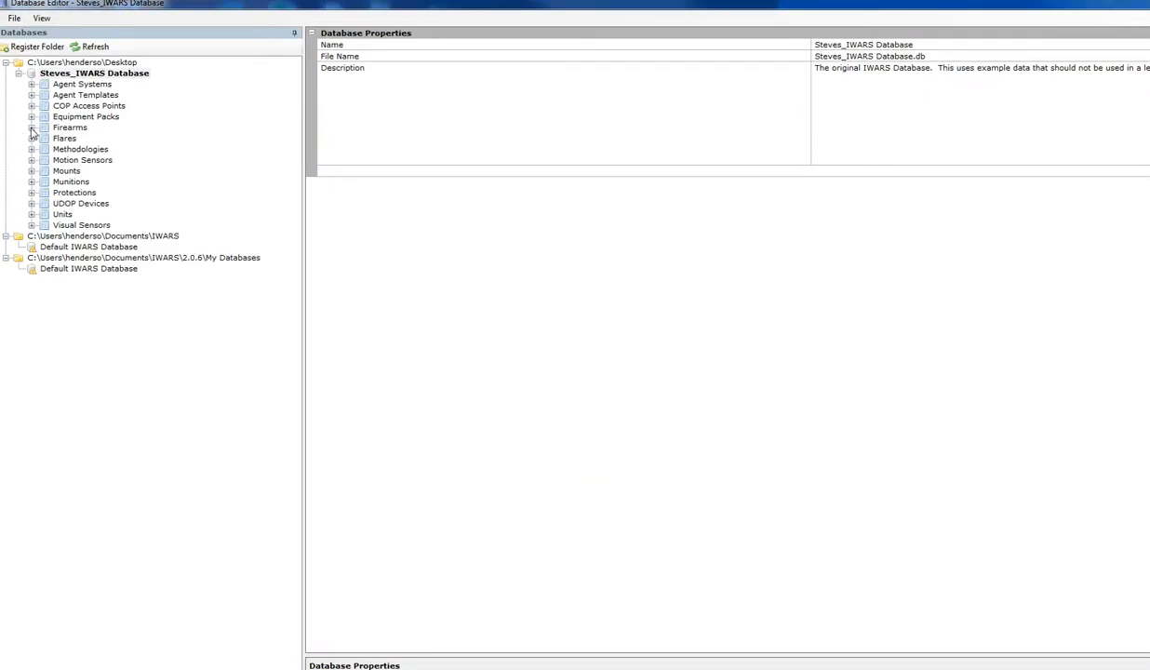
pyautogui.click(31, 127)
pyautogui.click(75, 170)
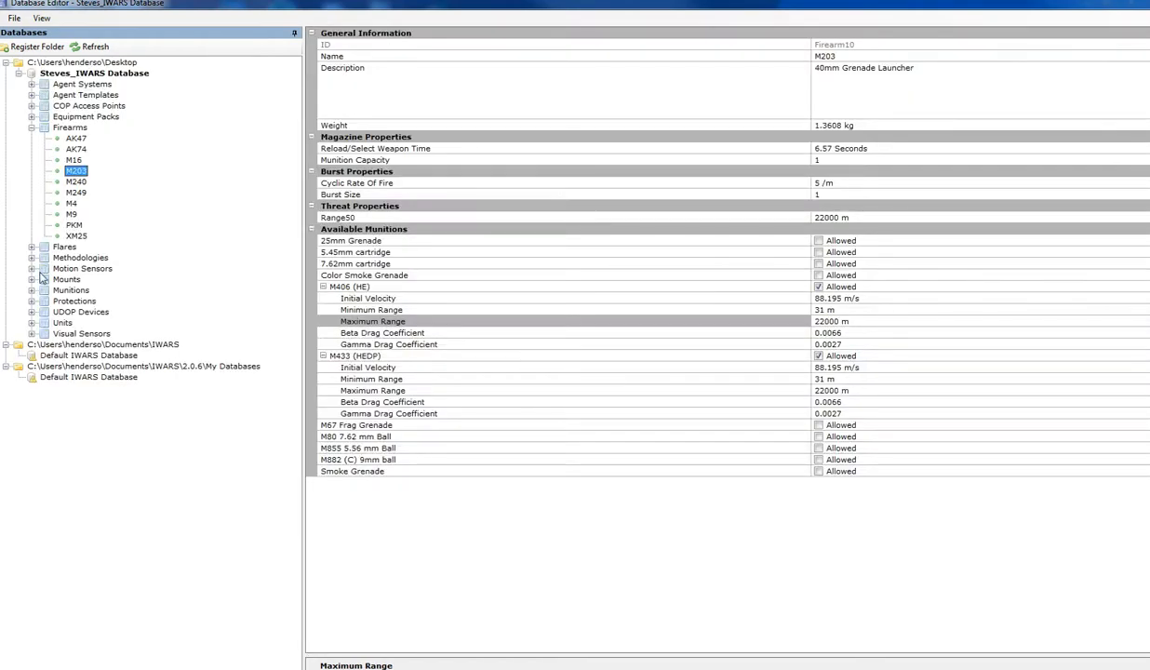
# - Examine the properties of the M406 (HE) and M433 (HEDP) munitions
pyautogui.click(33, 290)
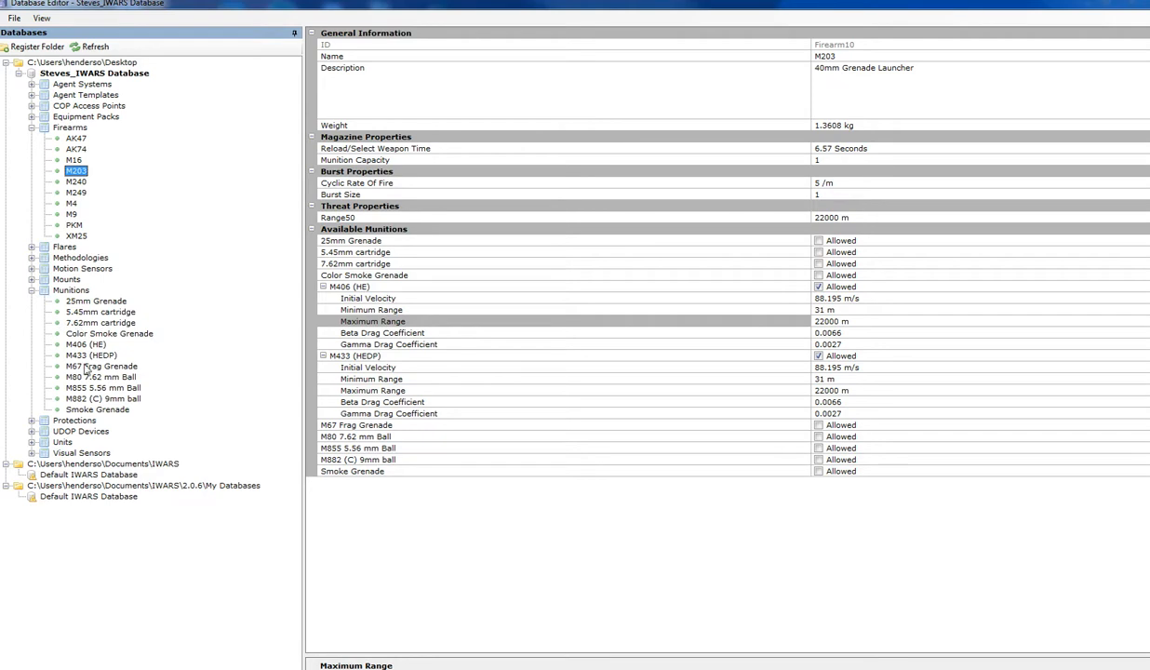
pyautogui.click(82, 345)
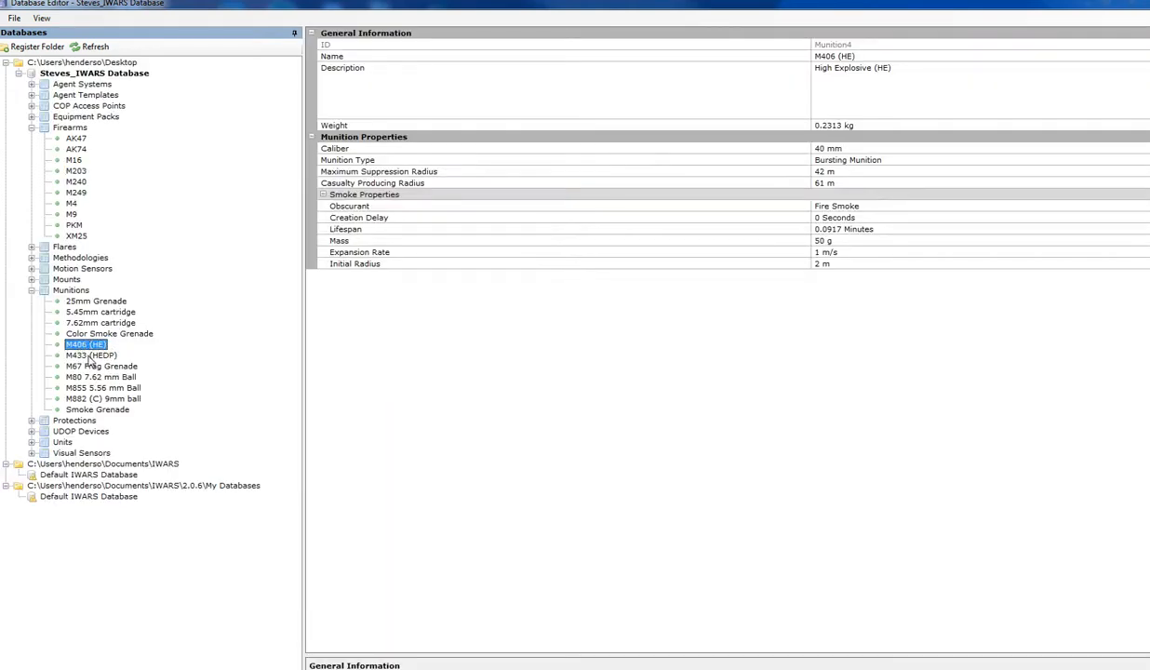
pyautogui.click(90, 357)
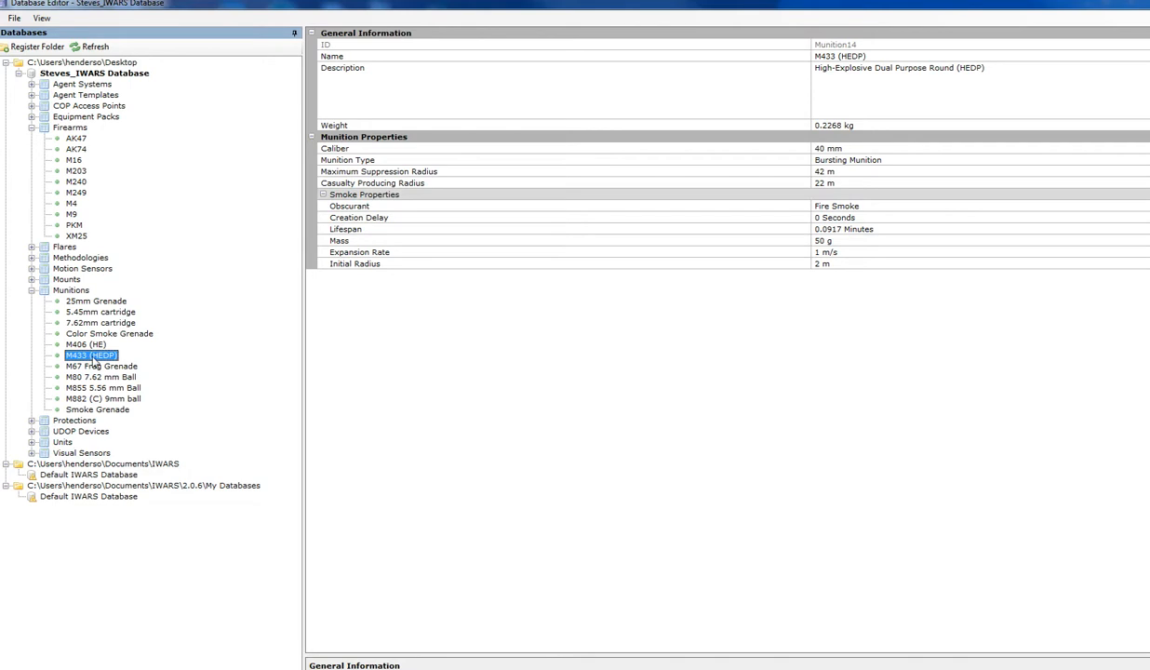